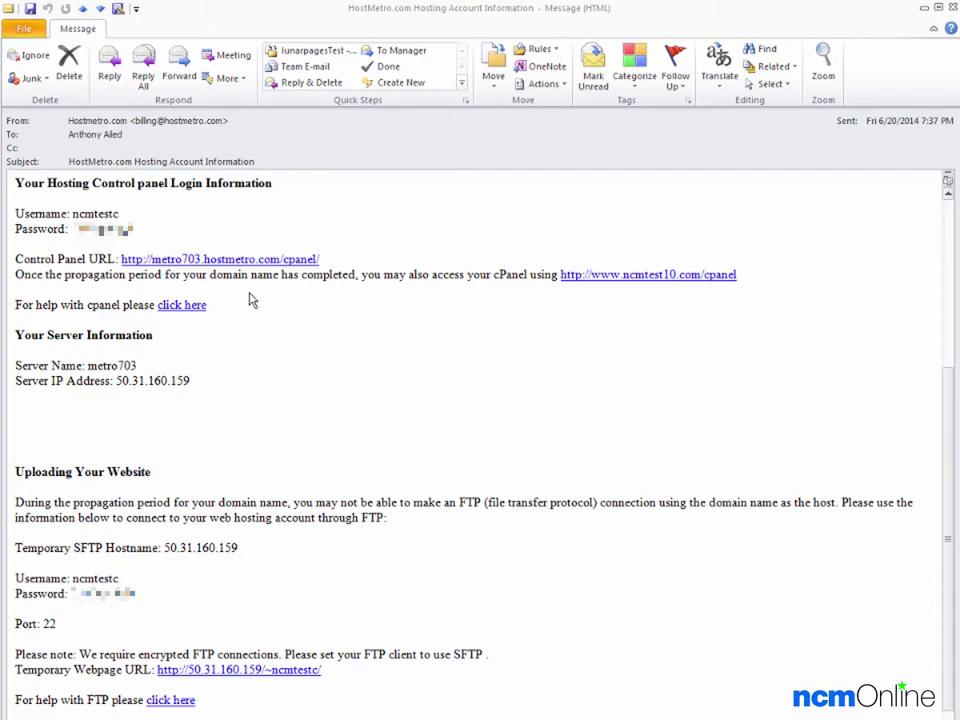
# Step: Open the Control Panel URL from the HostMetro account e-mail in the browser
pyautogui.click(245, 259)
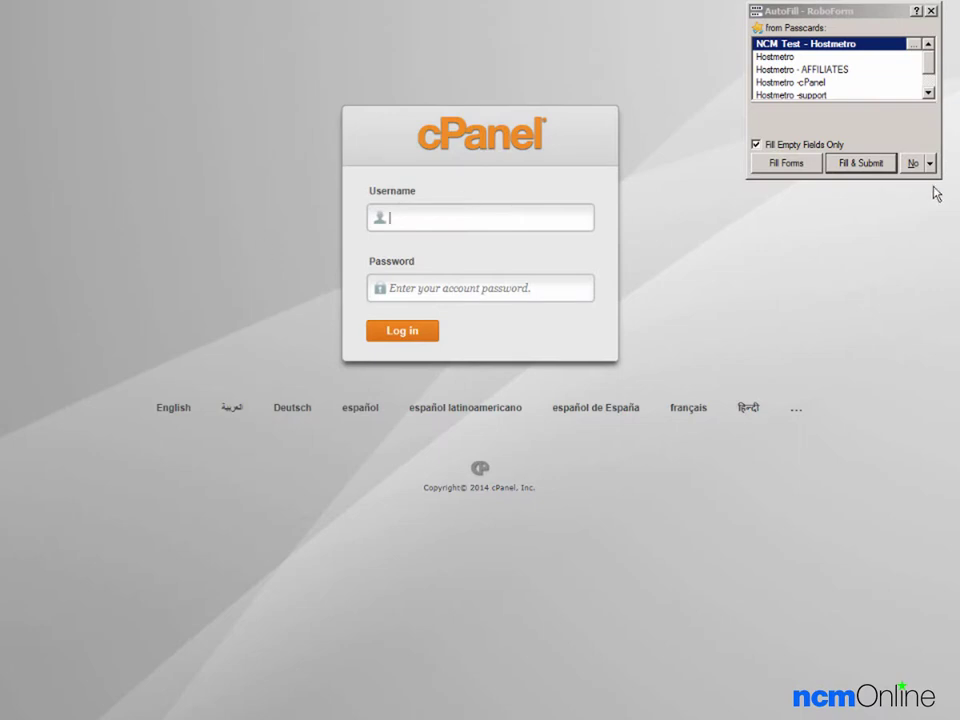
# Step: Log in to cPanel with the saved RoboForm login and launch the Softaculous WordPress installer
pyautogui.click(864, 170)
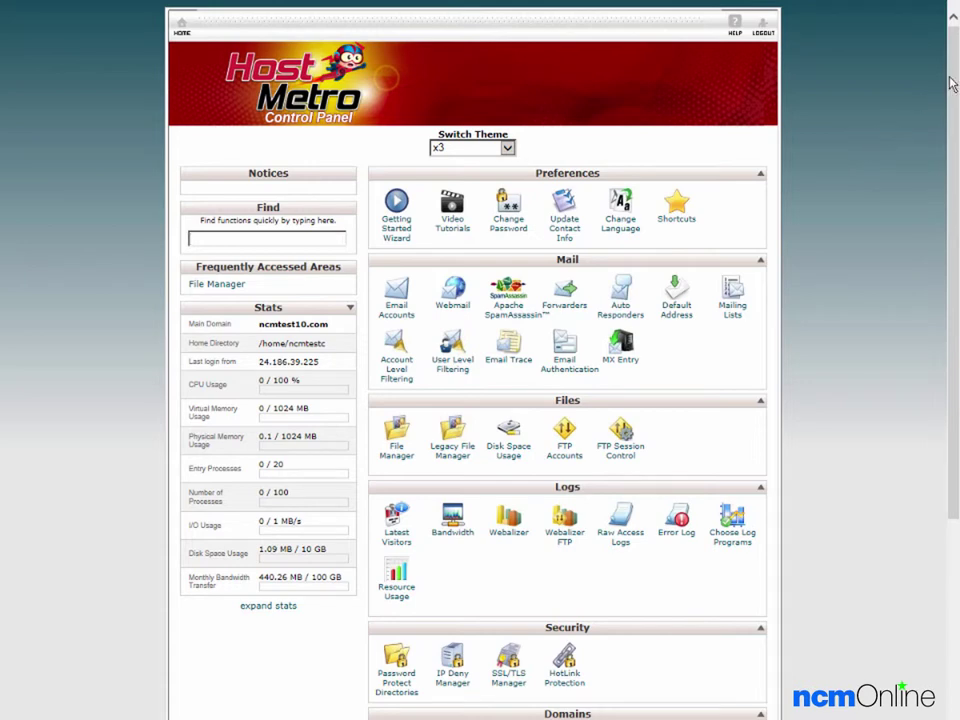
pyautogui.scroll(-2, 955, 165)
pyautogui.moveTo(955, 165); pyautogui.dragTo(957, 422)
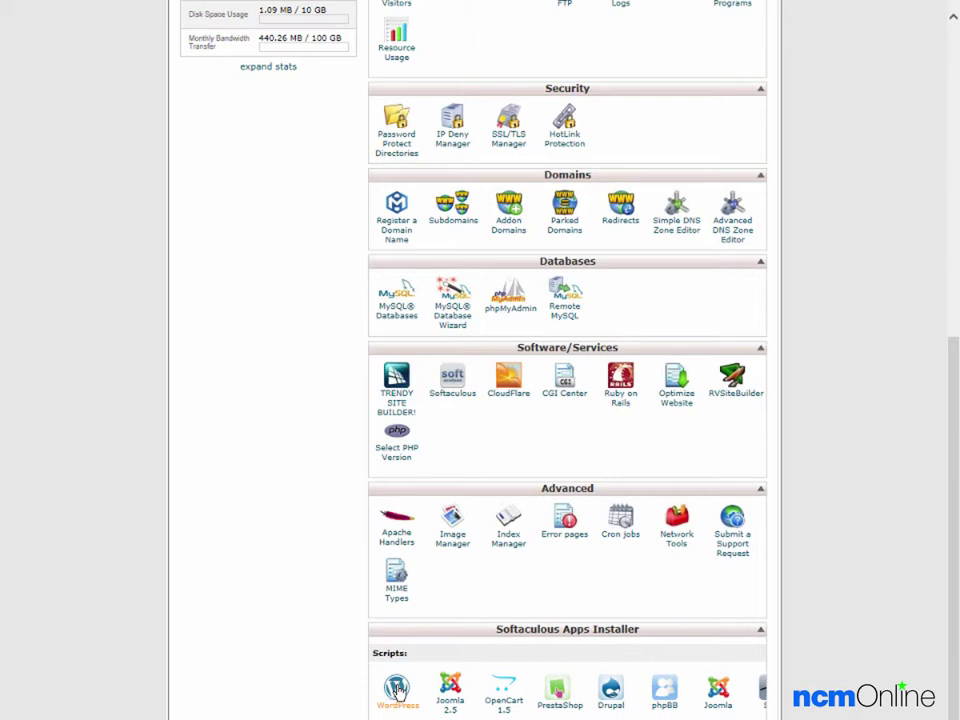
pyautogui.click(397, 688)
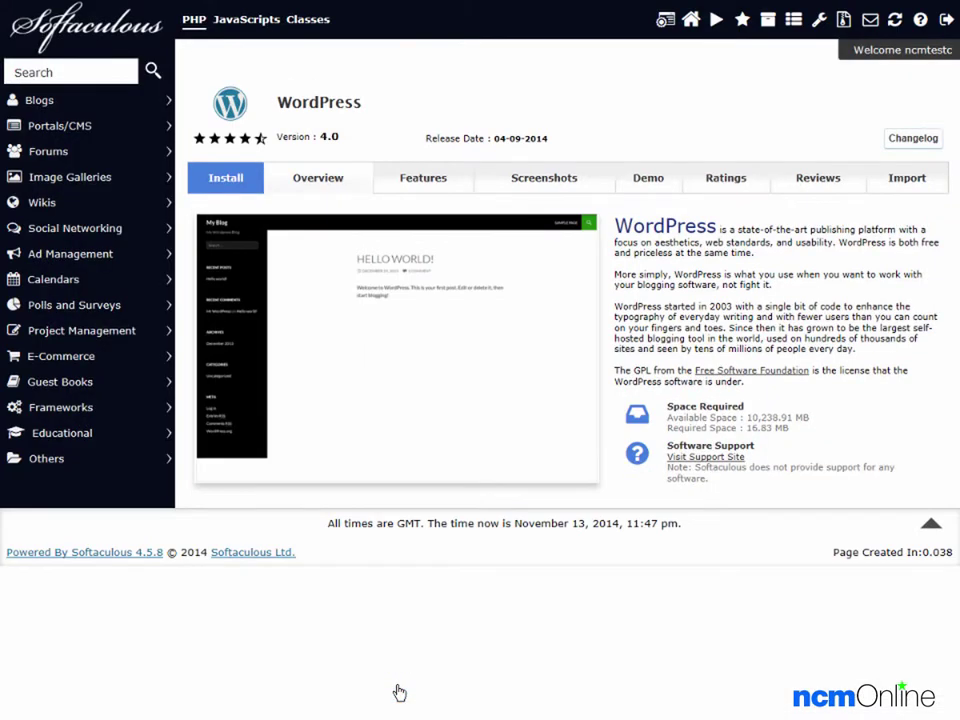
# Step: On the Install form, clear the 'wp' install directory and keep the database name wp91
pyautogui.click(227, 182)
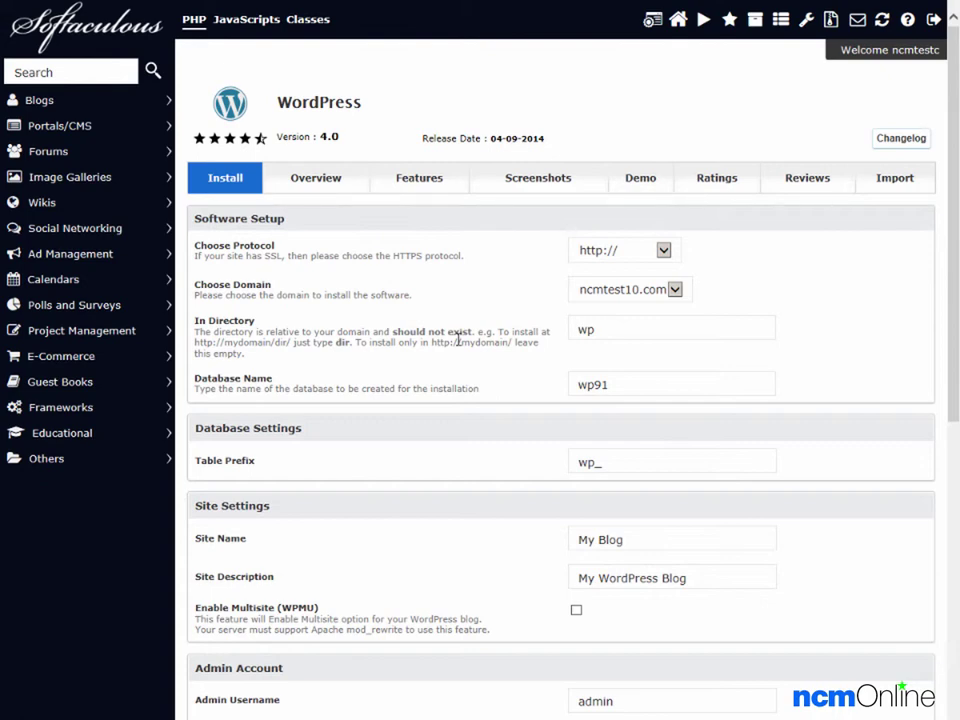
pyautogui.click(769, 329)
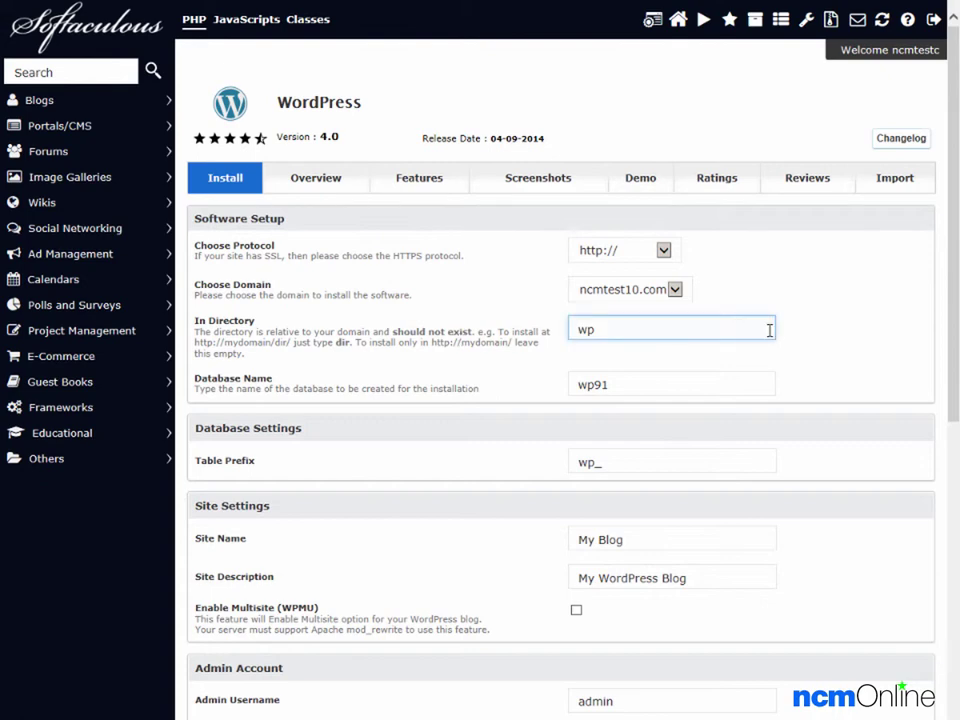
pyautogui.click(758, 328)
pyautogui.click(280, 358)
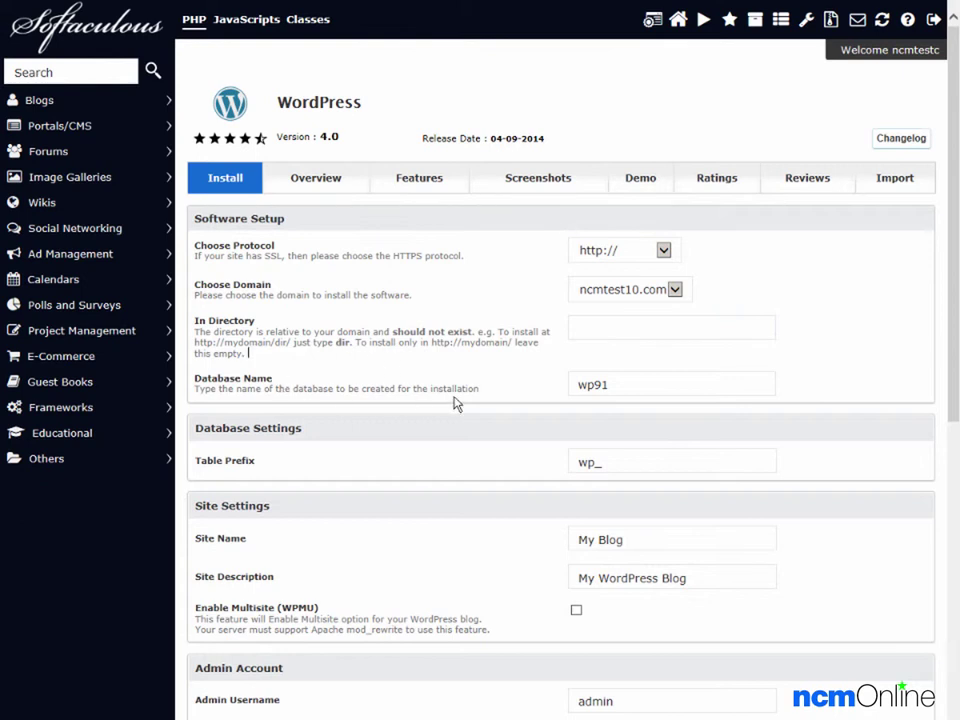
pyautogui.click(572, 393)
pyautogui.click(283, 458)
# Step: Set Site Name to 'NCM Test Site' and Site Description to 'Test site for HostMetro web hosting.'
pyautogui.moveTo(951, 400); pyautogui.dragTo(957, 515)
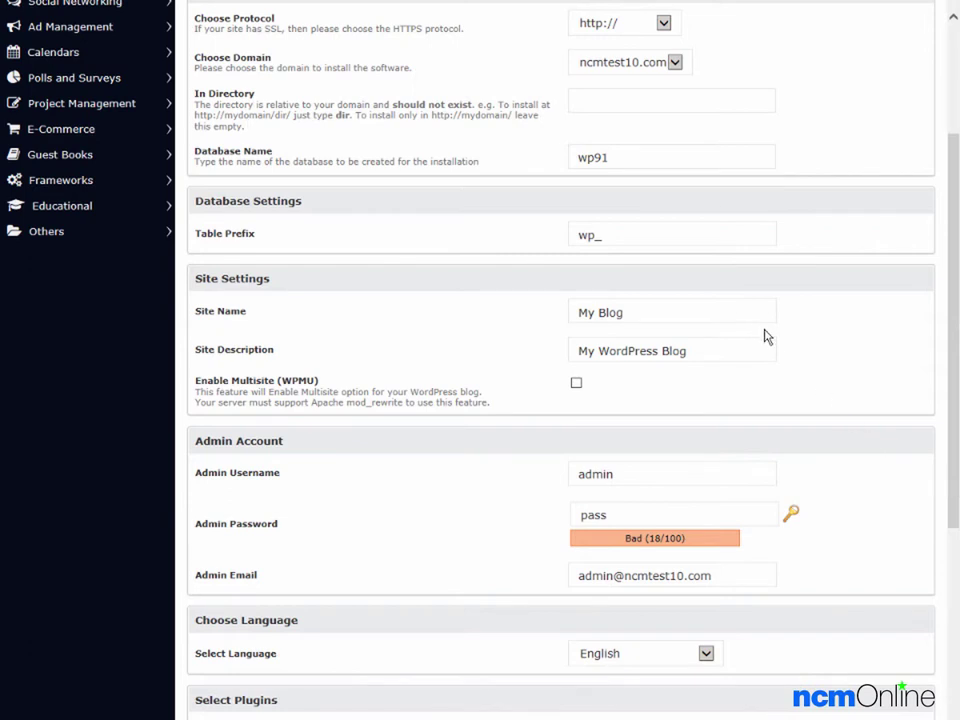
pyautogui.click(646, 316)
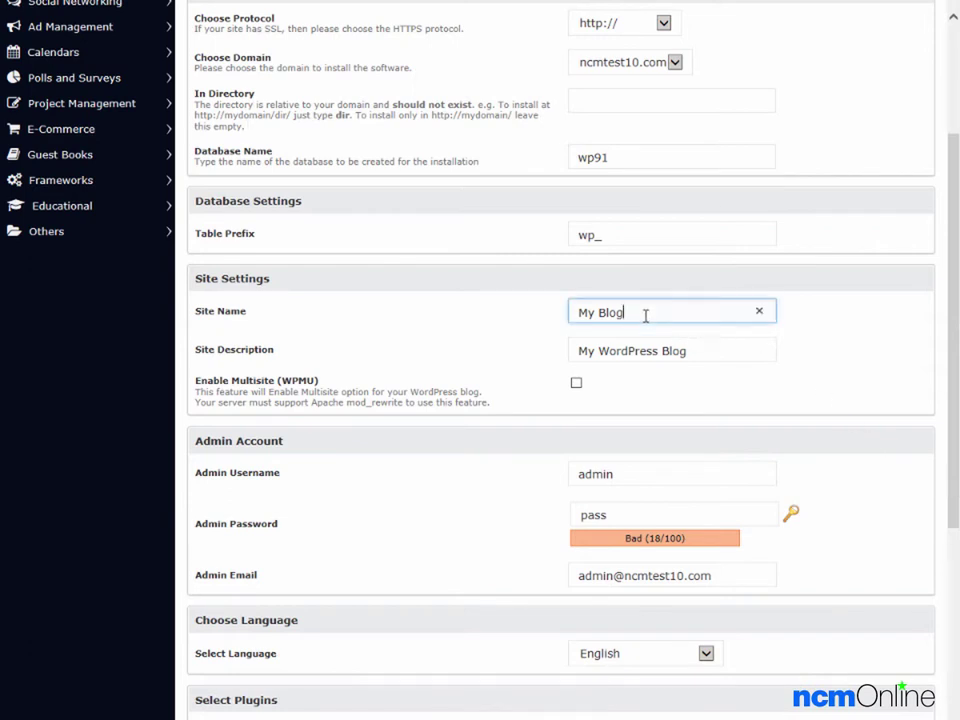
pyautogui.click(759, 312)
pyautogui.write('NCM Test Site')
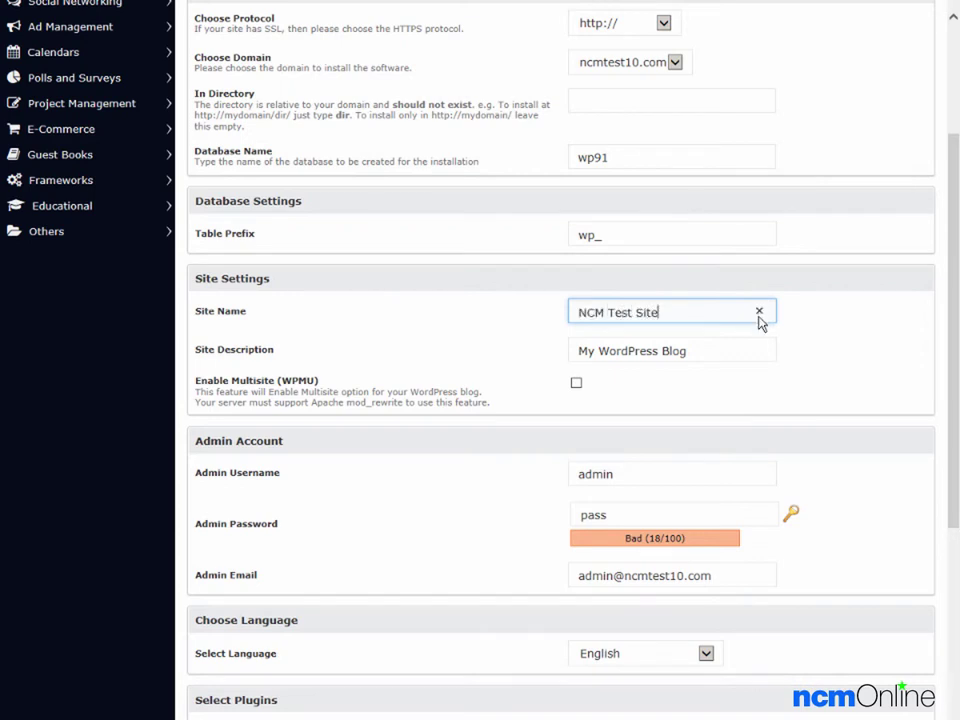
pyautogui.press('Tab')
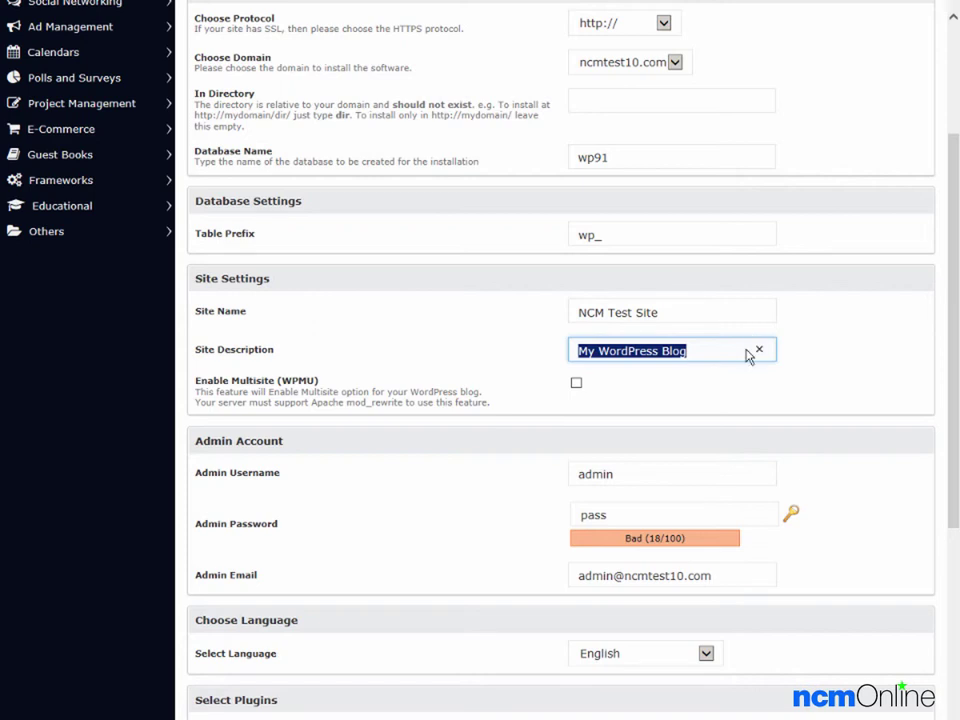
pyautogui.press('BackSpace')
pyautogui.write('T')
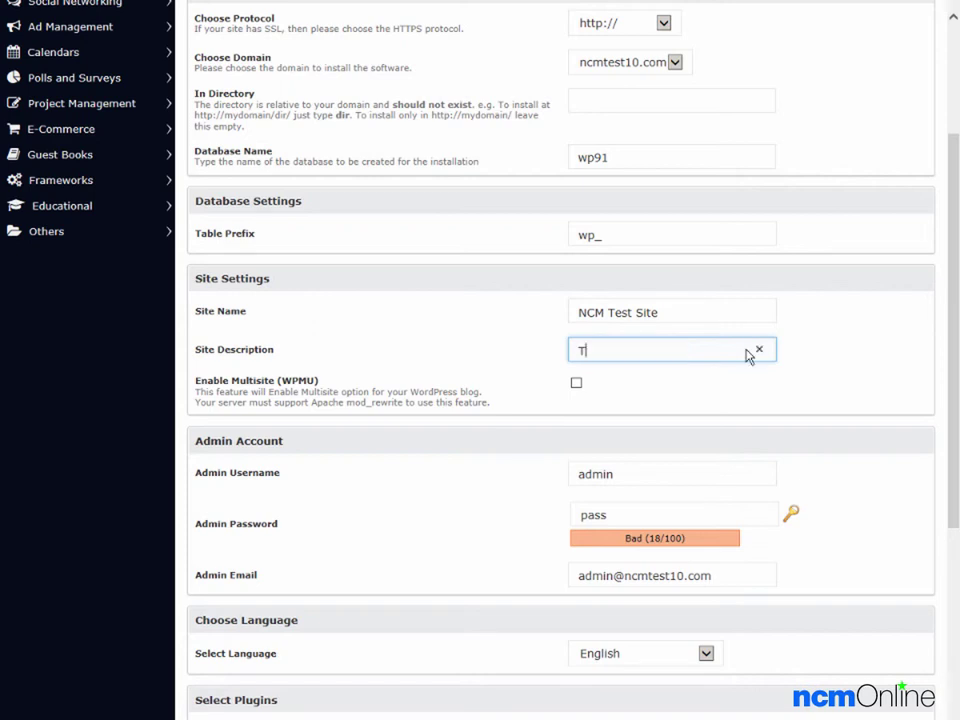
pyautogui.write('est site for HostMetro web ')
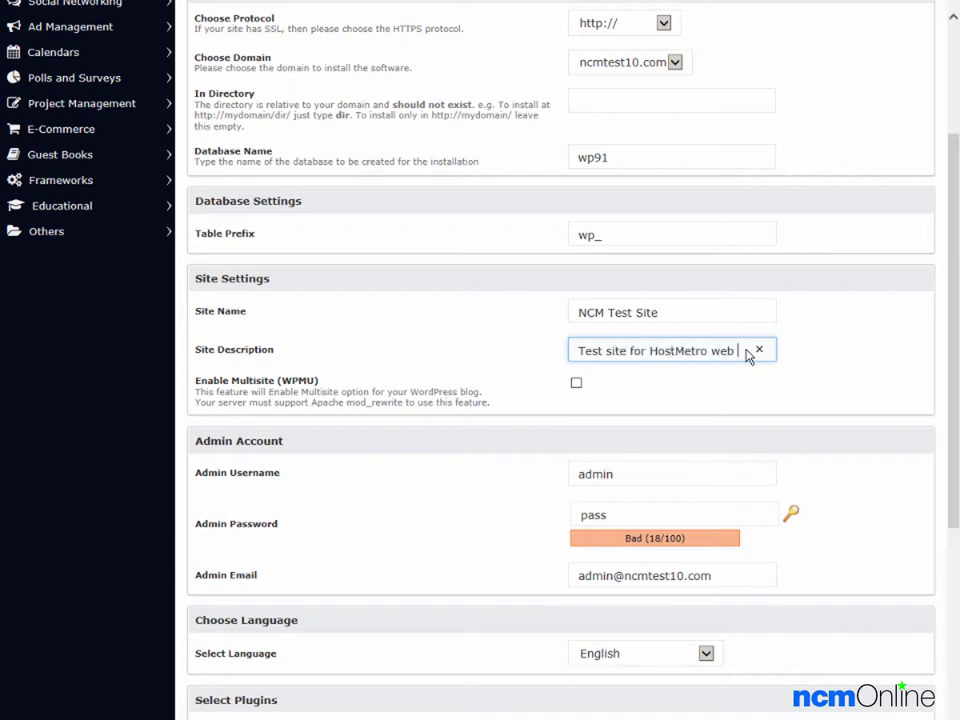
pyautogui.write('hosting')
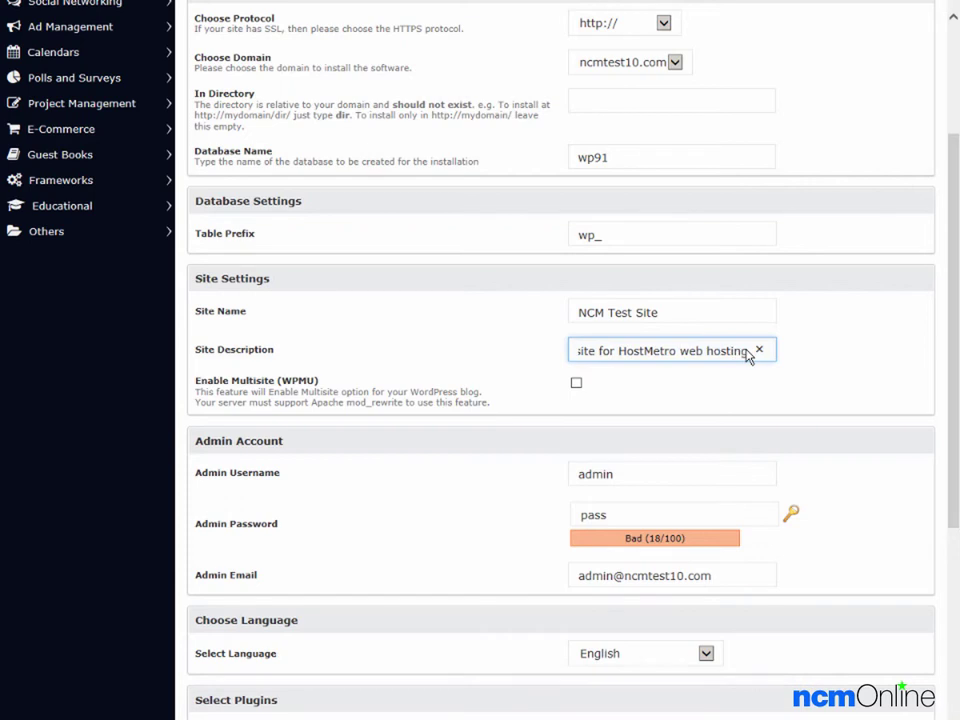
pyautogui.write('.')
# Step: Replace the default admin password with a strong new password and select the Admin Email text
pyautogui.click(614, 517)
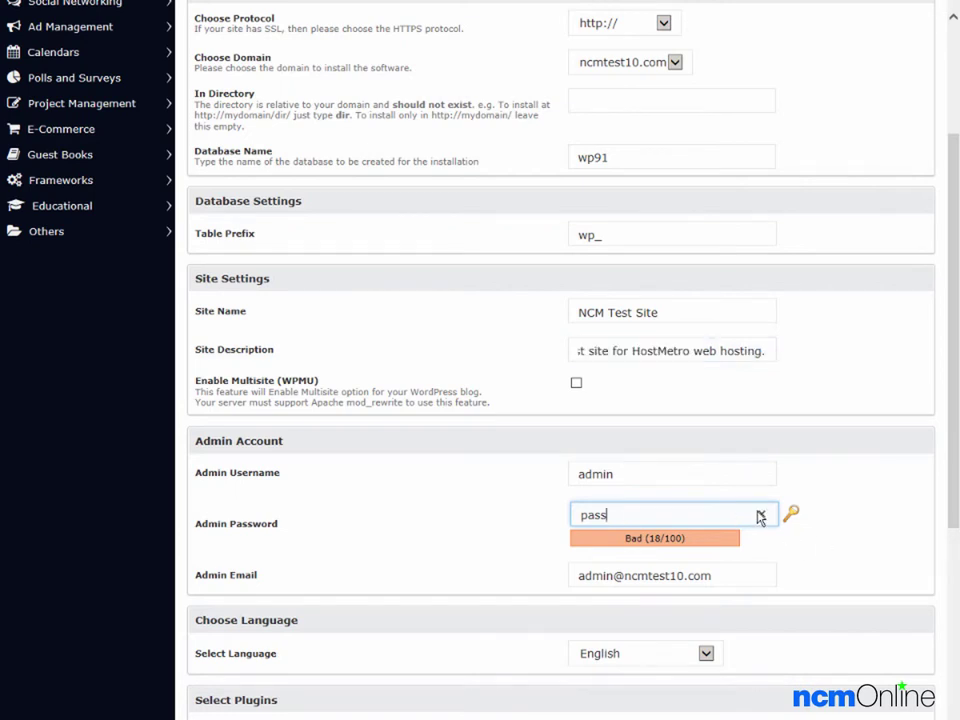
pyautogui.click(761, 514)
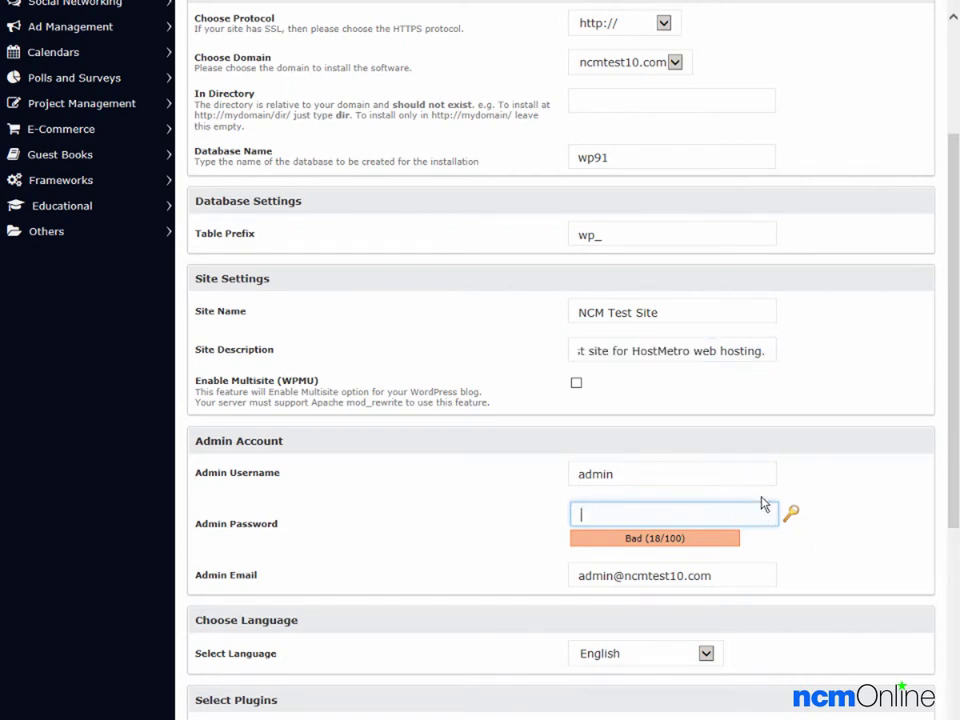
pyautogui.click(786, 424)
pyautogui.moveTo(712, 576); pyautogui.dragTo(530, 566)
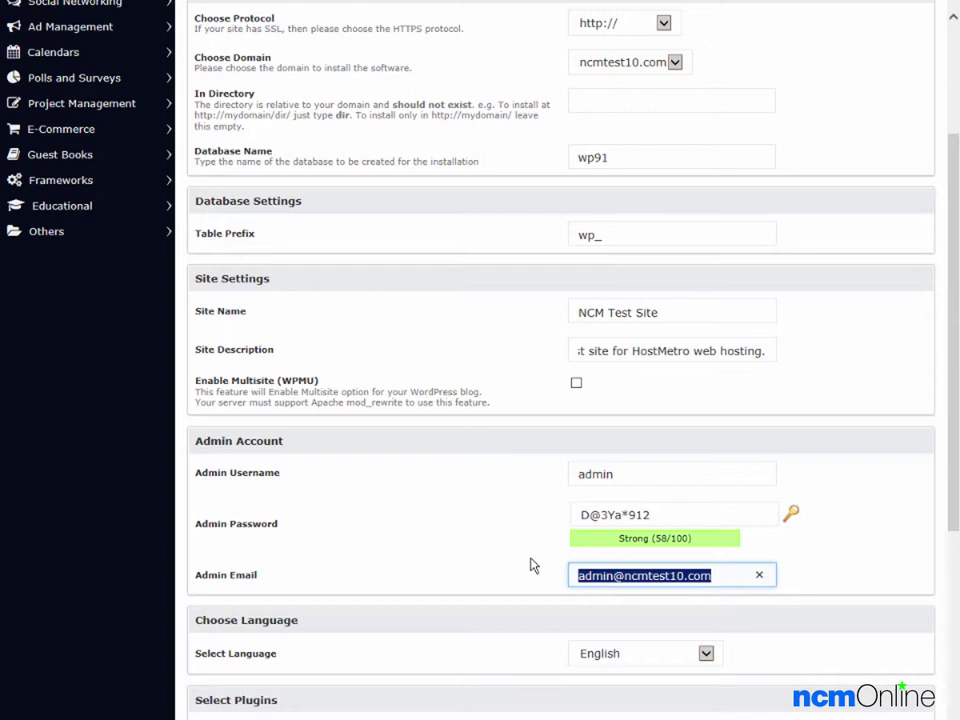
pyautogui.moveTo(952, 514); pyautogui.dragTo(952, 664)
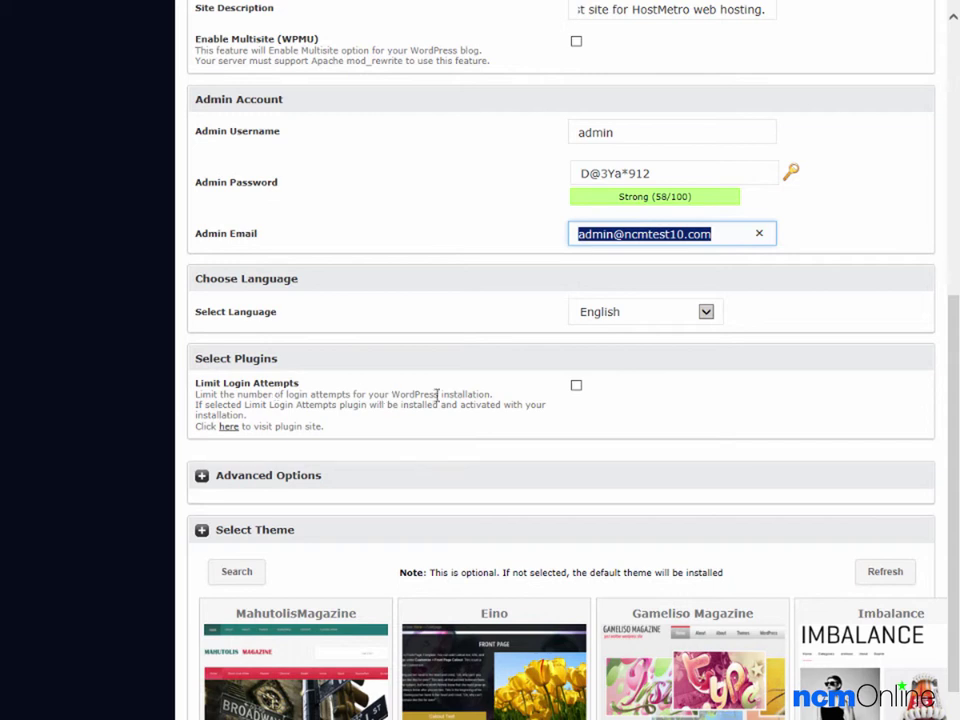
# Step: Enable the Limit Login Attempts plugin option
pyautogui.click(576, 386)
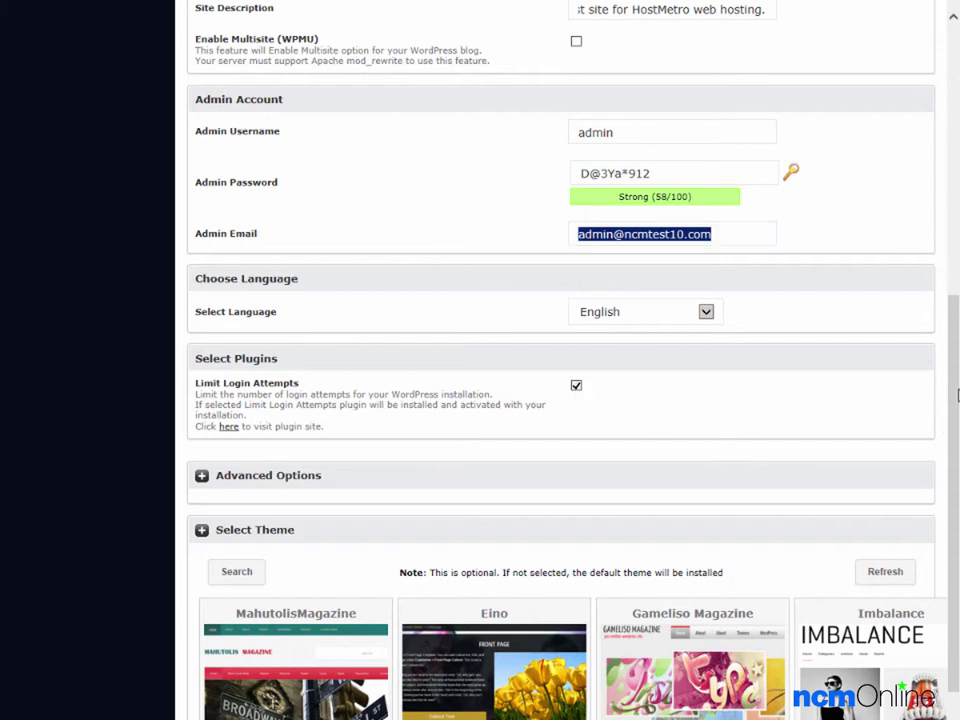
pyautogui.scroll(-3, 954, 392)
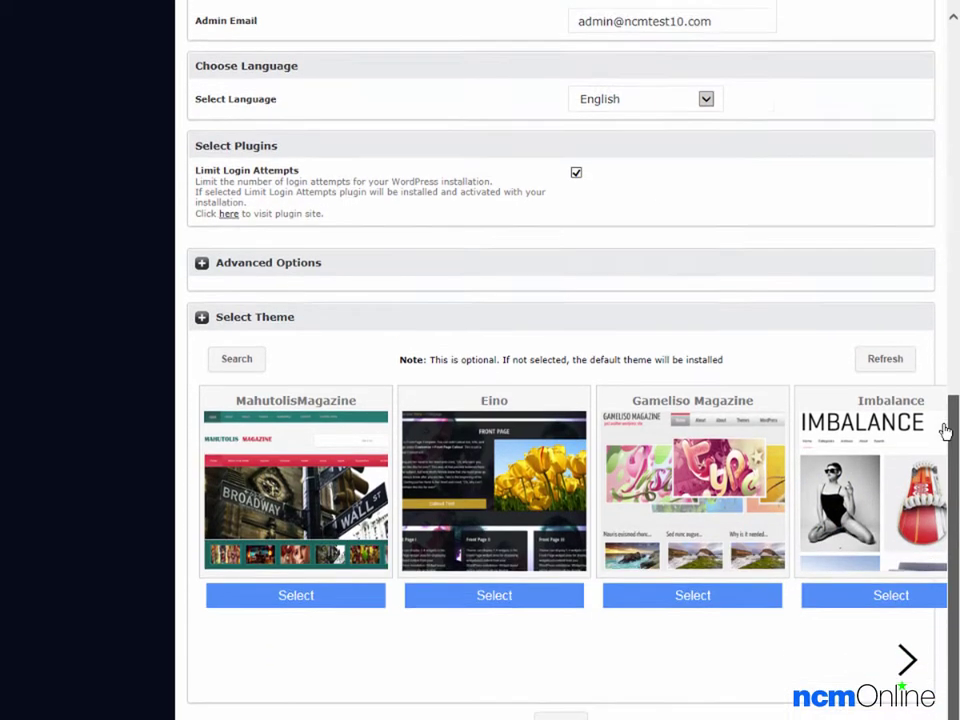
pyautogui.scroll(-1, 945, 430)
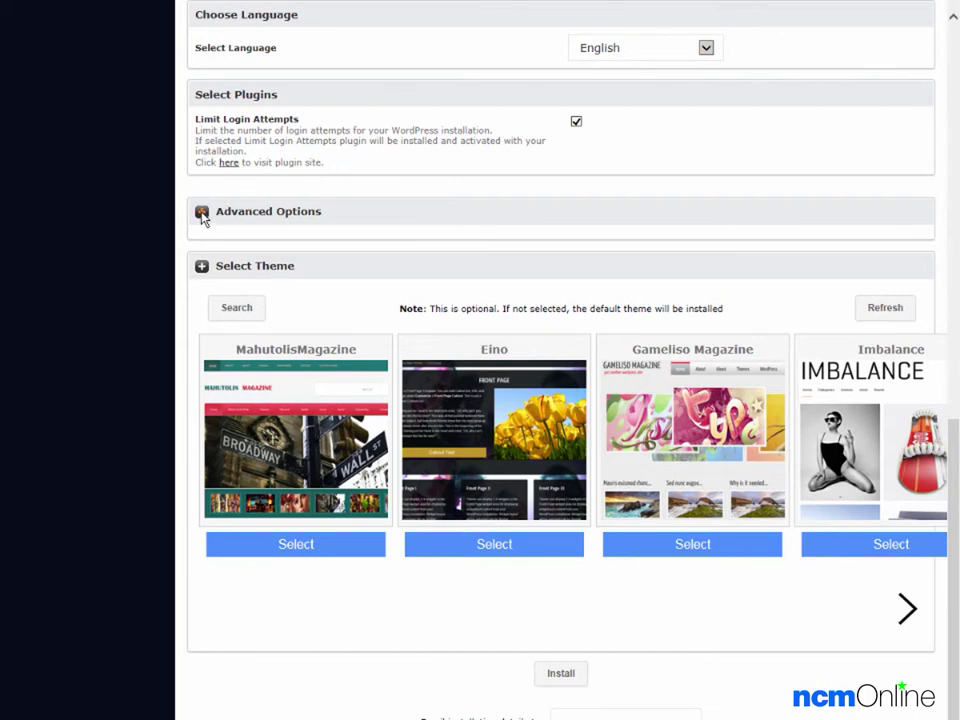
# Step: In Advanced Options, enable auto upgrades for WordPress, plugins and themes, and weekly automated backups
pyautogui.click(202, 213)
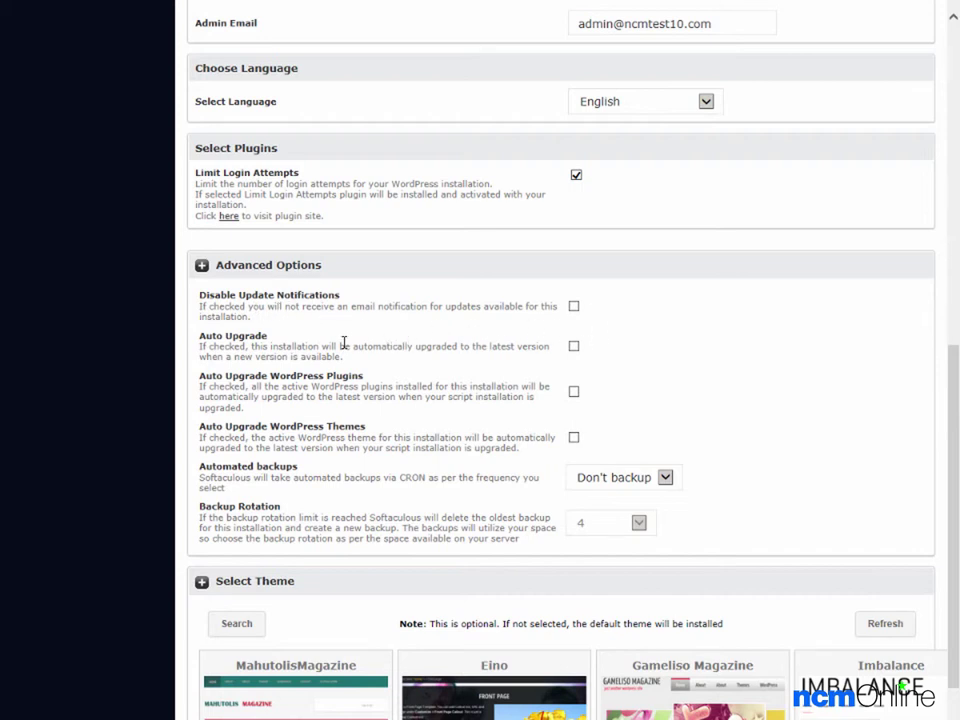
pyautogui.click(574, 348)
pyautogui.click(574, 393)
pyautogui.click(574, 439)
pyautogui.click(665, 478)
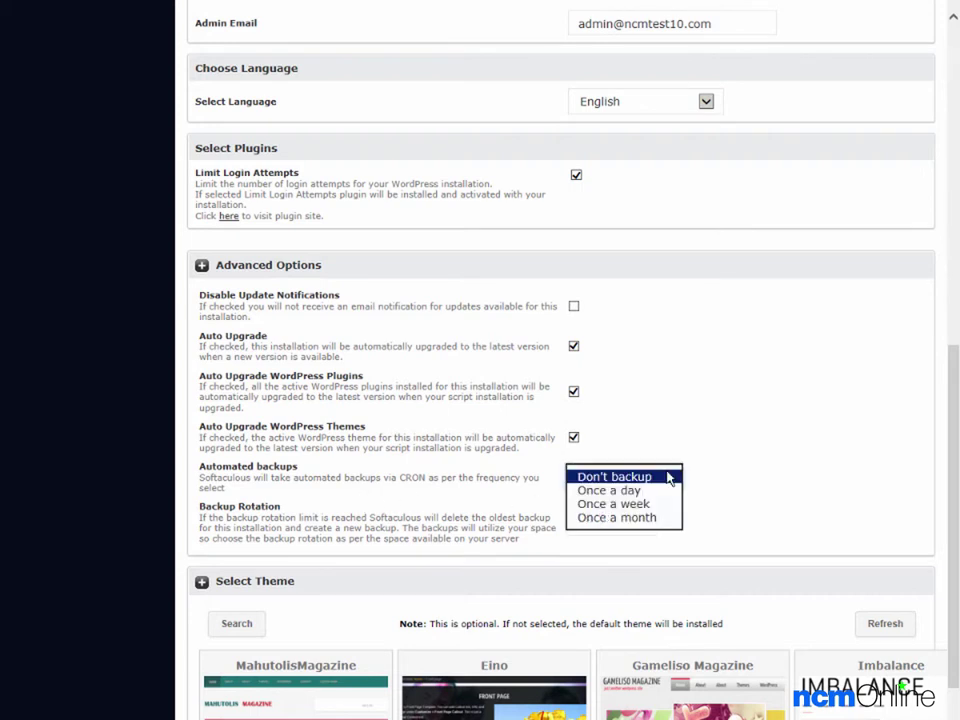
pyautogui.click(648, 505)
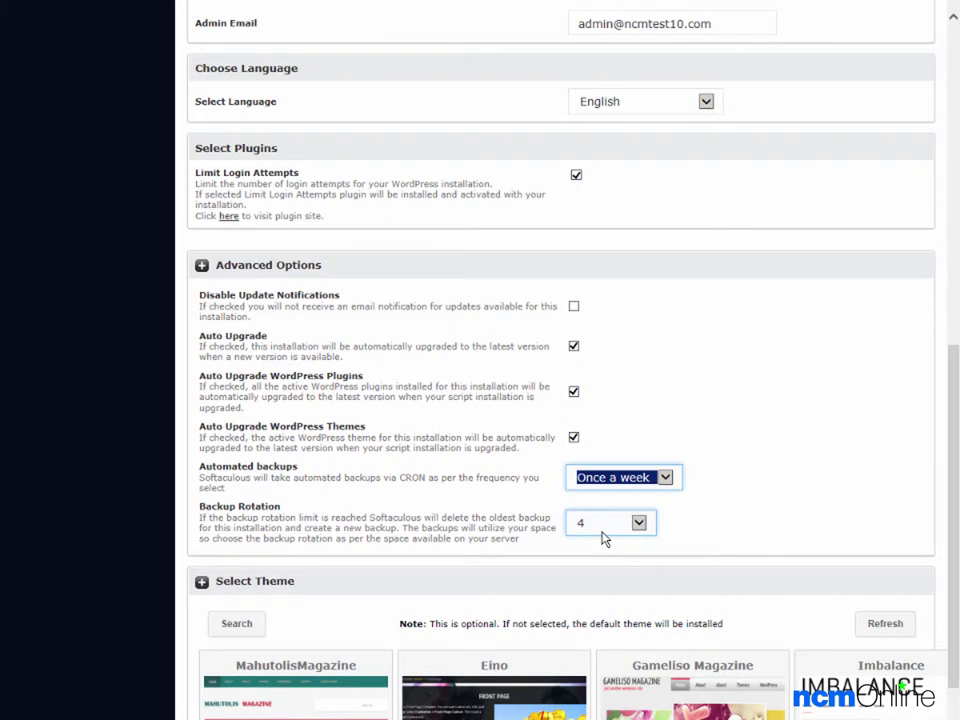
pyautogui.moveTo(955, 482); pyautogui.dragTo(951, 561)
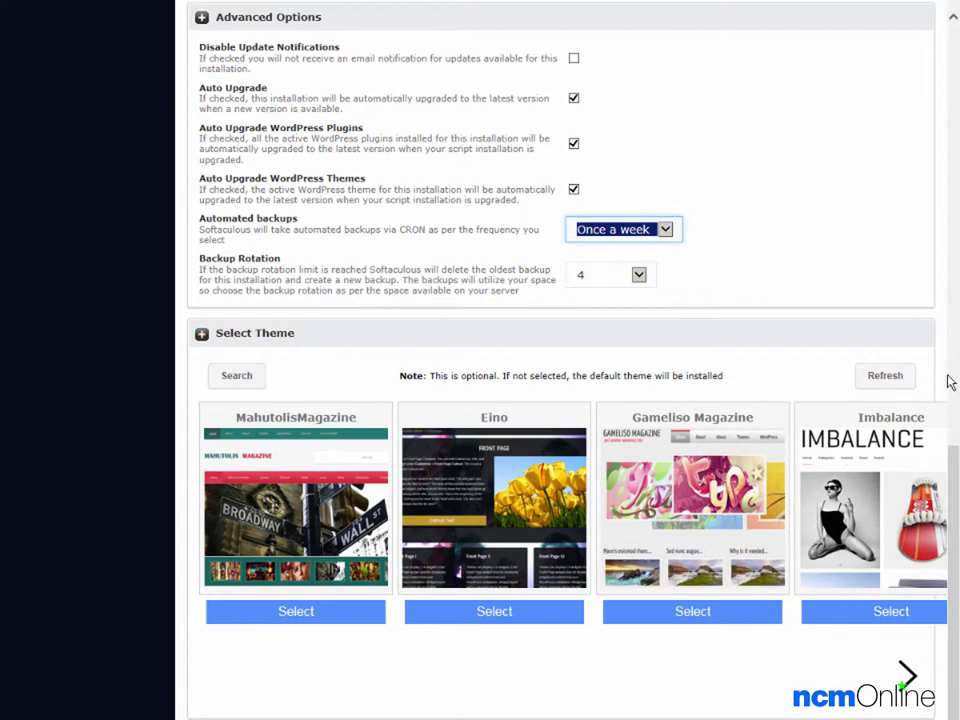
# Step: Run the WordPress install on ncmtest10.com and wait for the success page
pyautogui.scroll(-1, 952, 457)
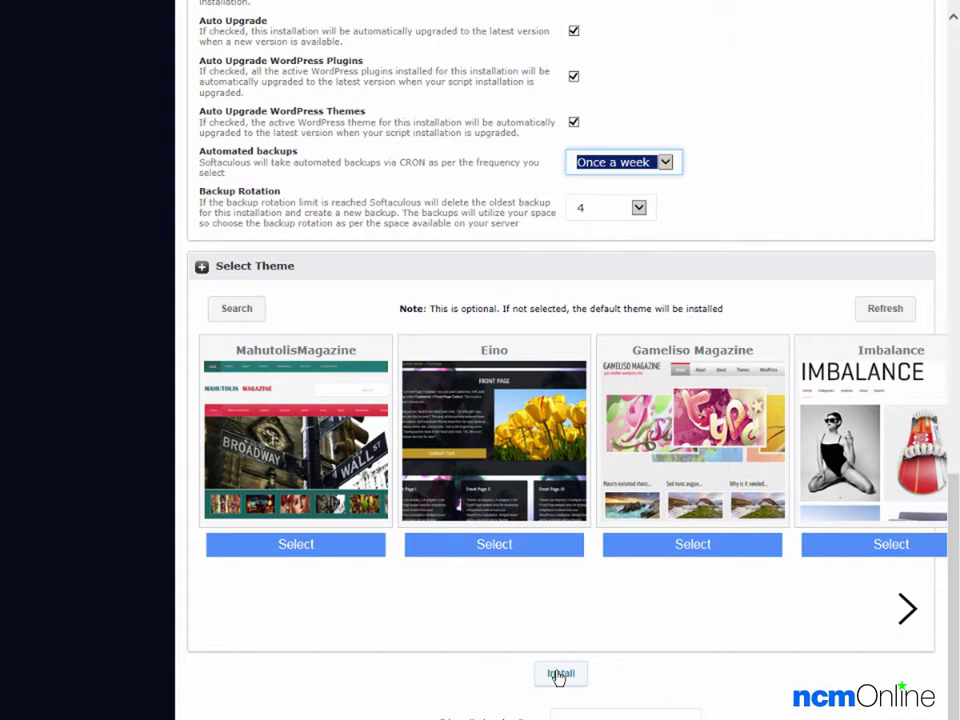
pyautogui.click(559, 676)
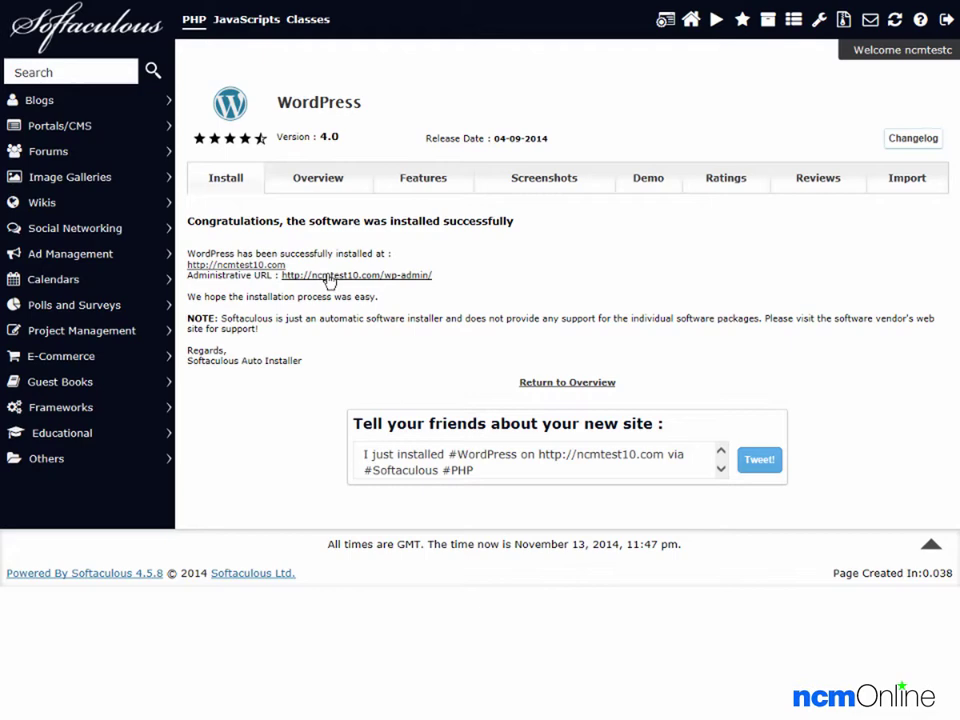
# Step: Open the wp-admin login page and sign in as admin with the pasted account password
pyautogui.click(329, 278)
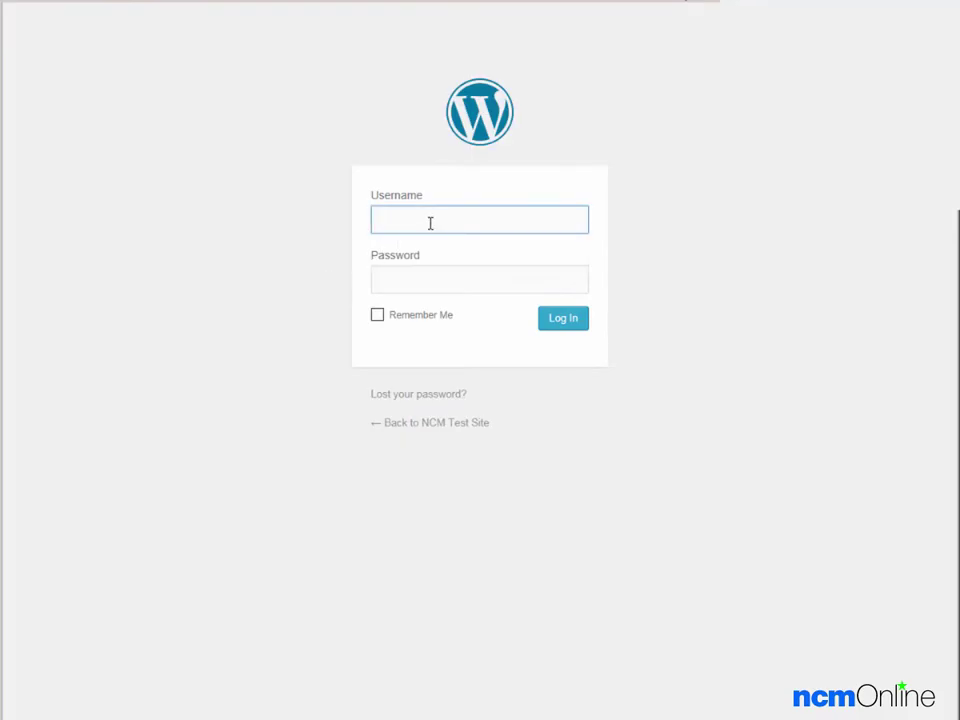
pyautogui.write('admin')
pyautogui.press('Tab')
pyautogui.hotkey('ctrl', 'v')
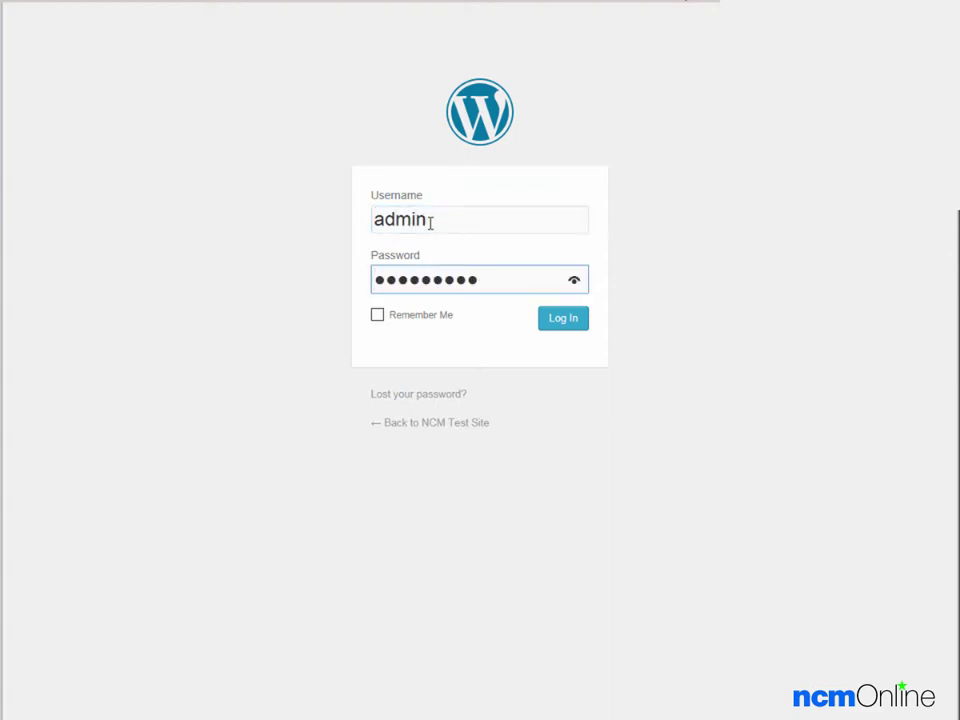
pyautogui.click(558, 324)
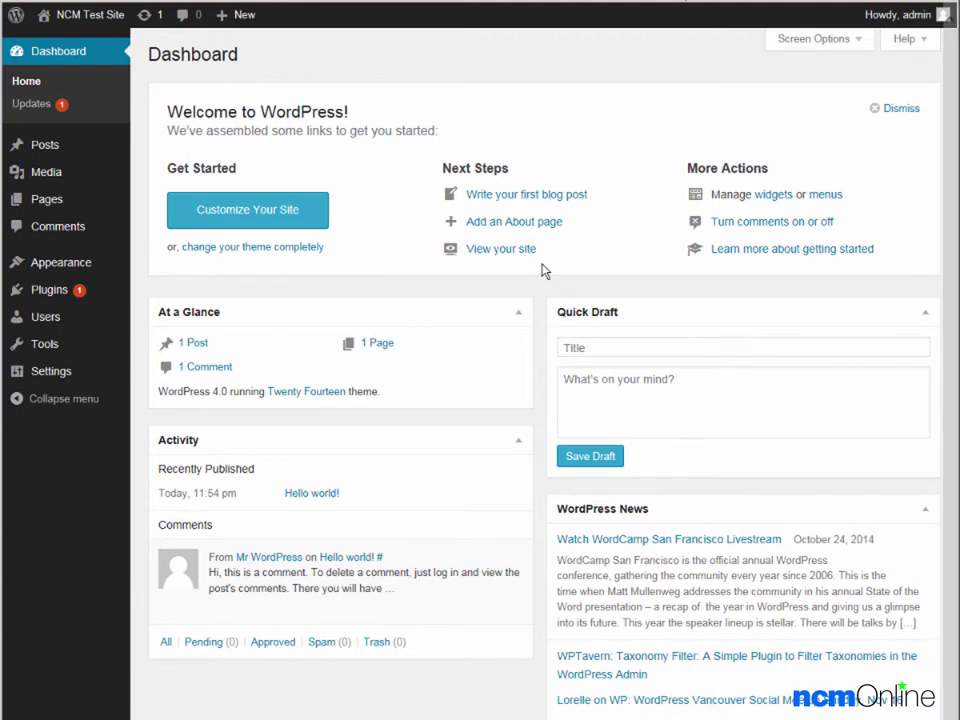
# Step: Start a new blank post via + New > Post, then visit the live site's front page
pyautogui.moveTo(246, 24)
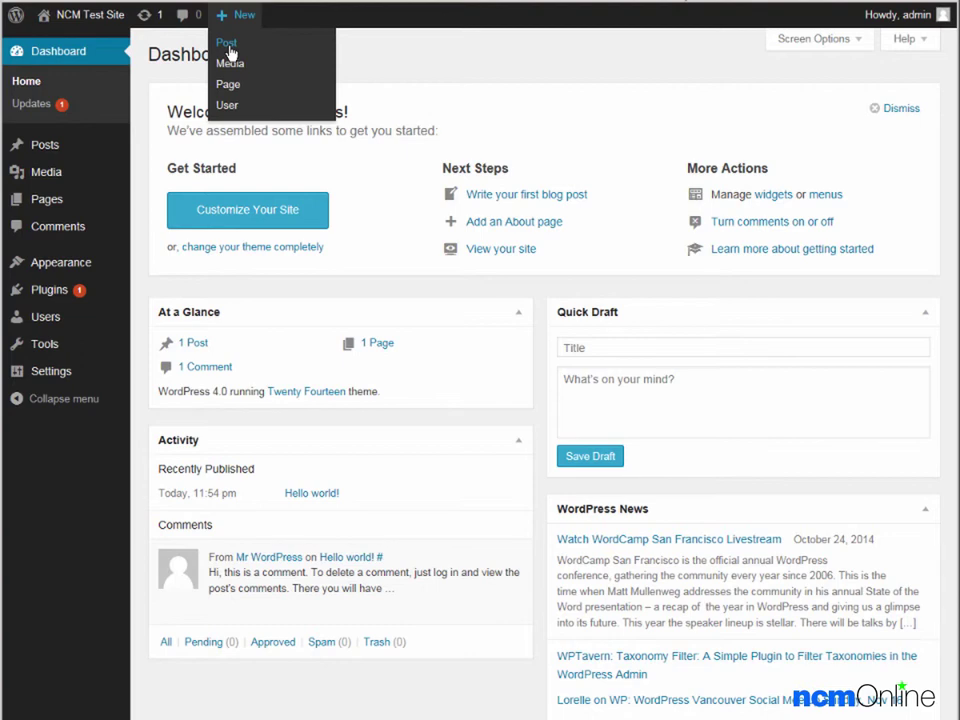
pyautogui.click(228, 45)
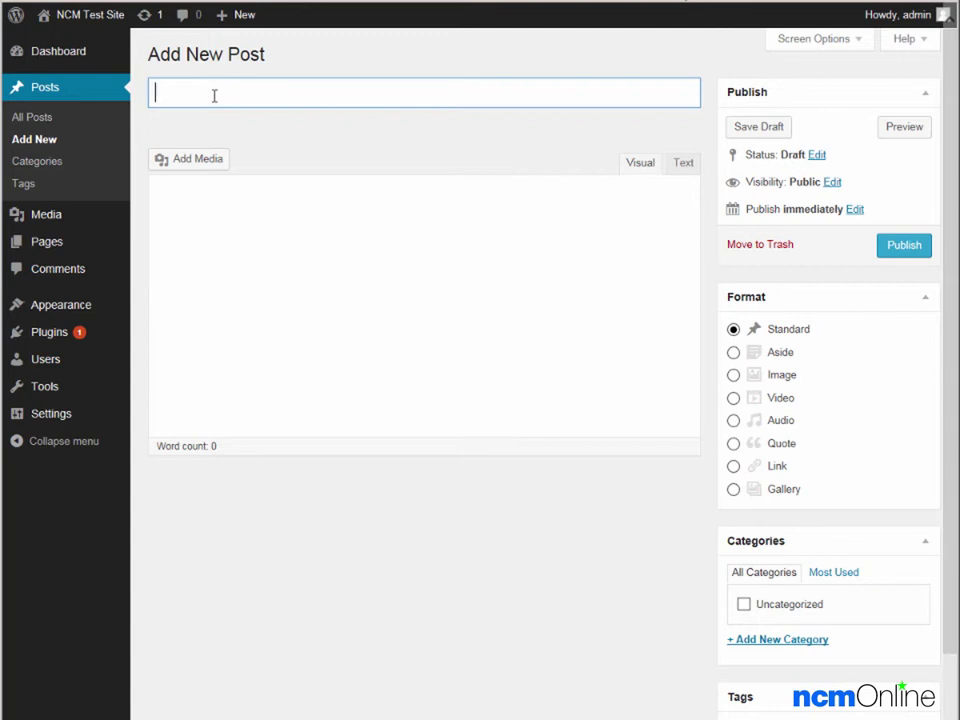
pyautogui.click(214, 253)
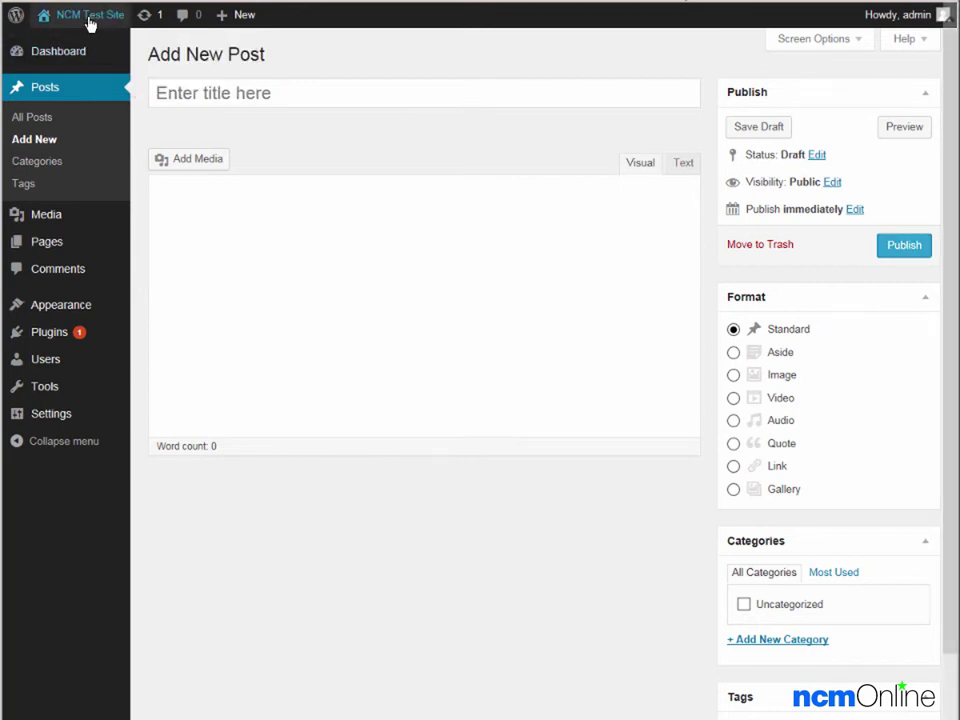
pyautogui.moveTo(90, 21)
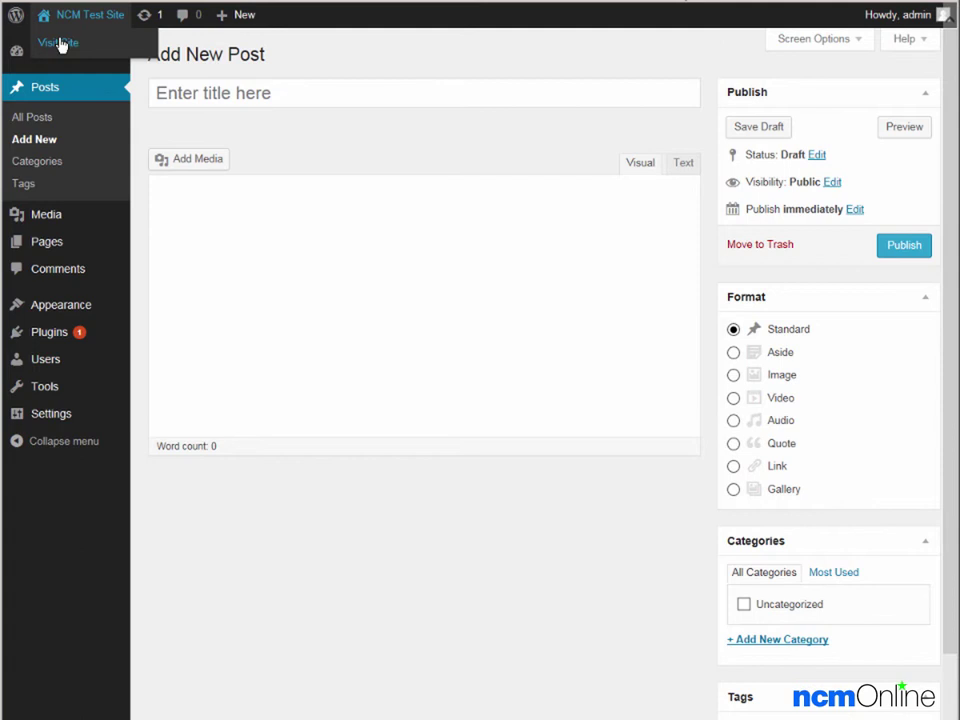
pyautogui.click(60, 44)
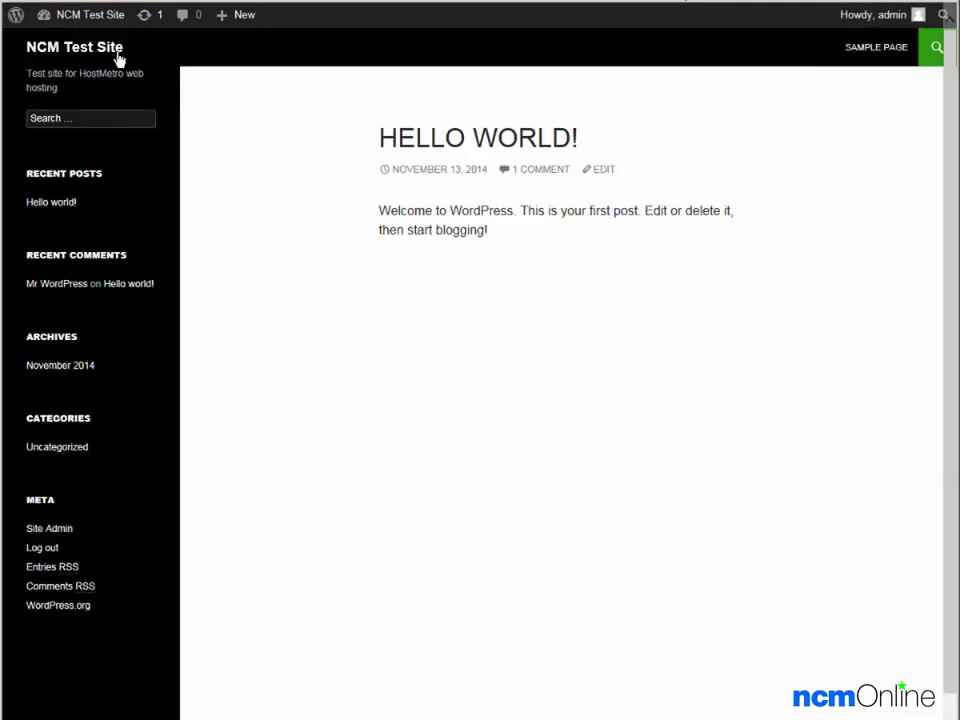